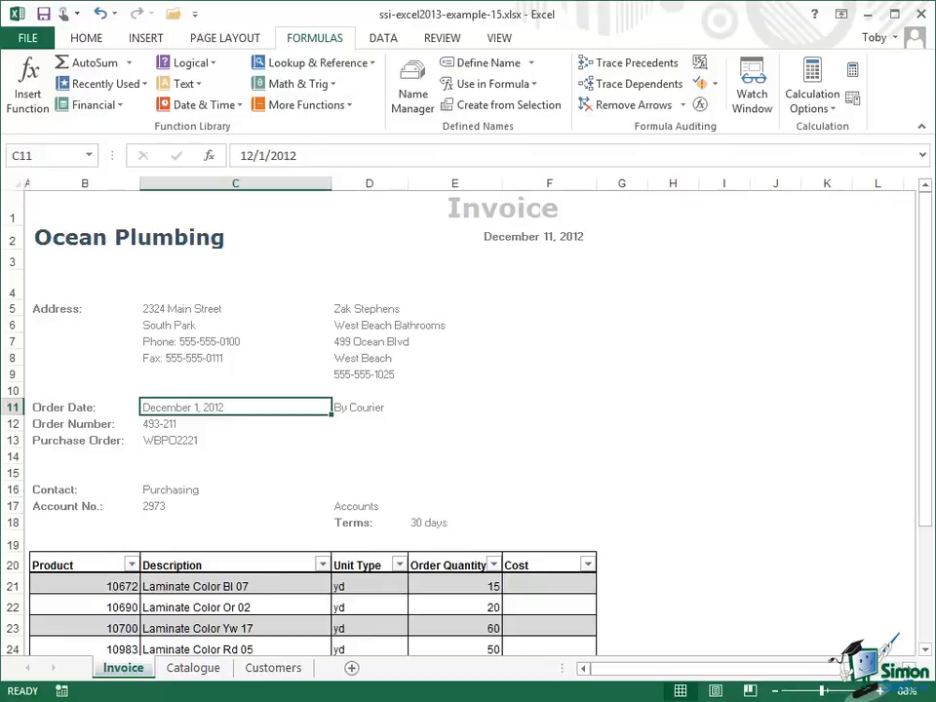
# Insert the TODAY function as the Order Date in cell C11 of the invoice.
pyautogui.click(362, 524)
pyautogui.click(428, 524)
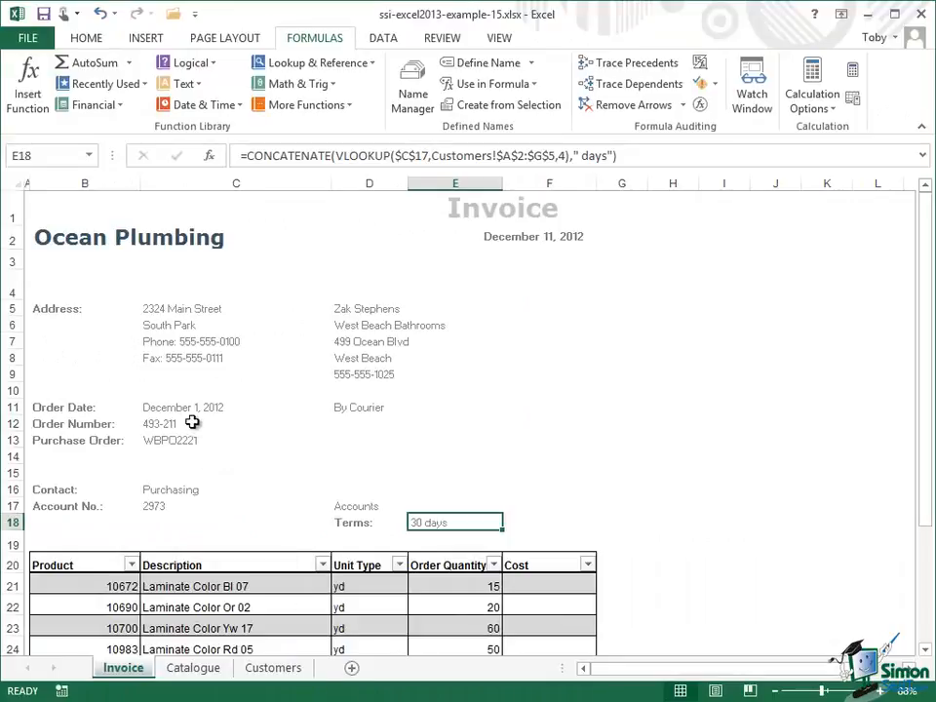
pyautogui.click(75, 409)
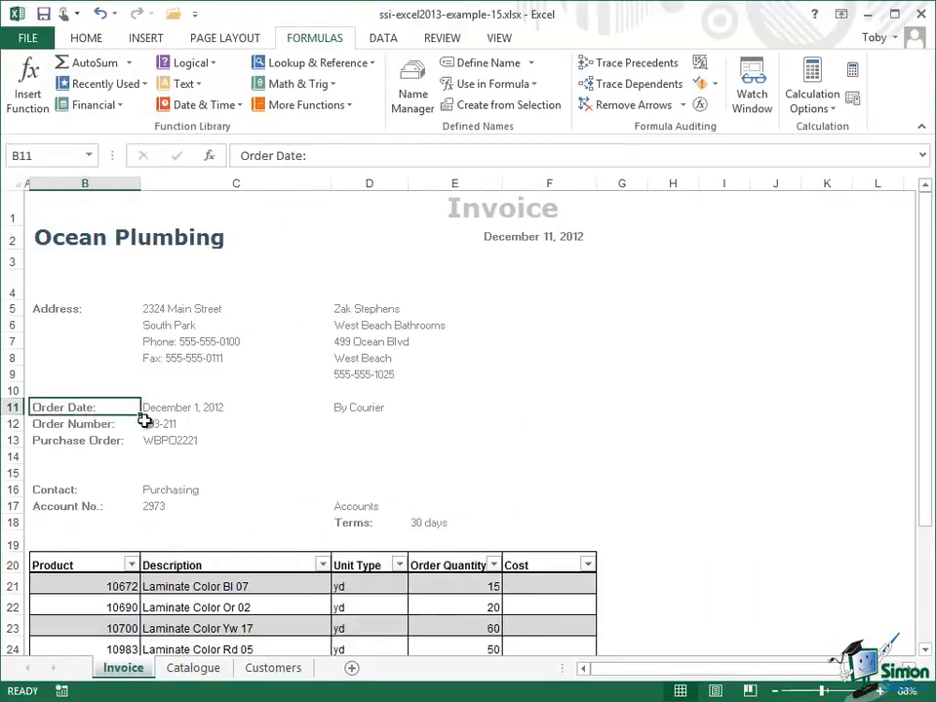
pyautogui.click(198, 409)
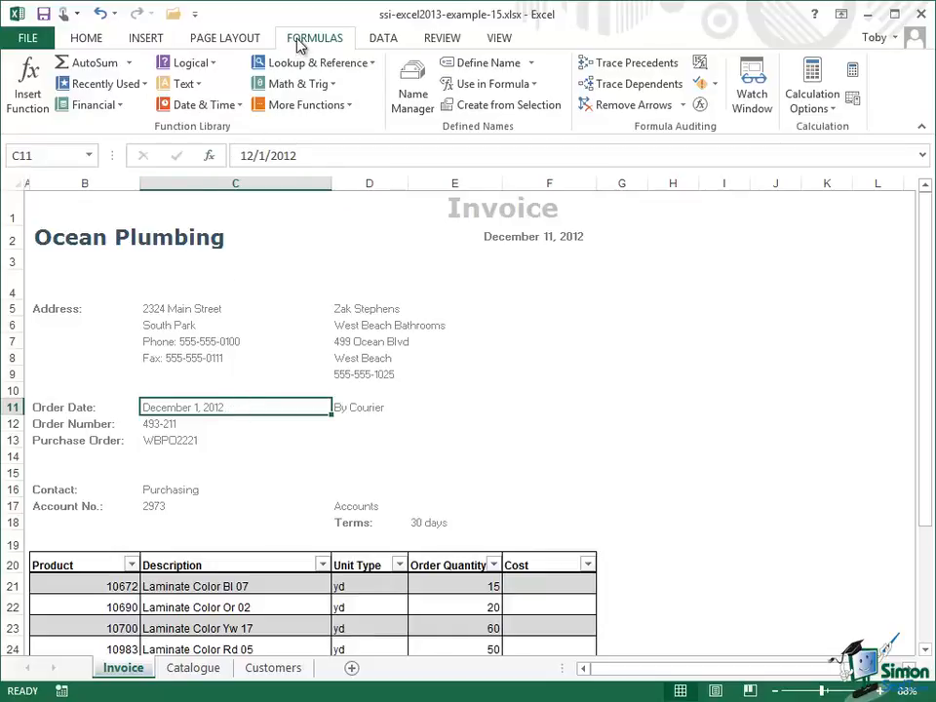
pyautogui.click(241, 107)
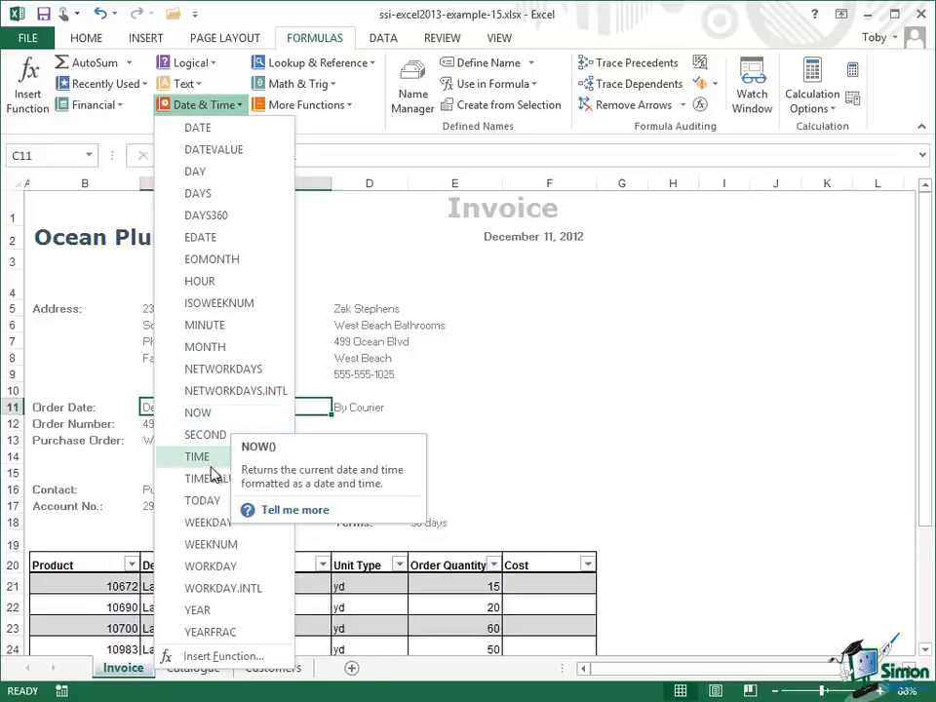
pyautogui.click(202, 500)
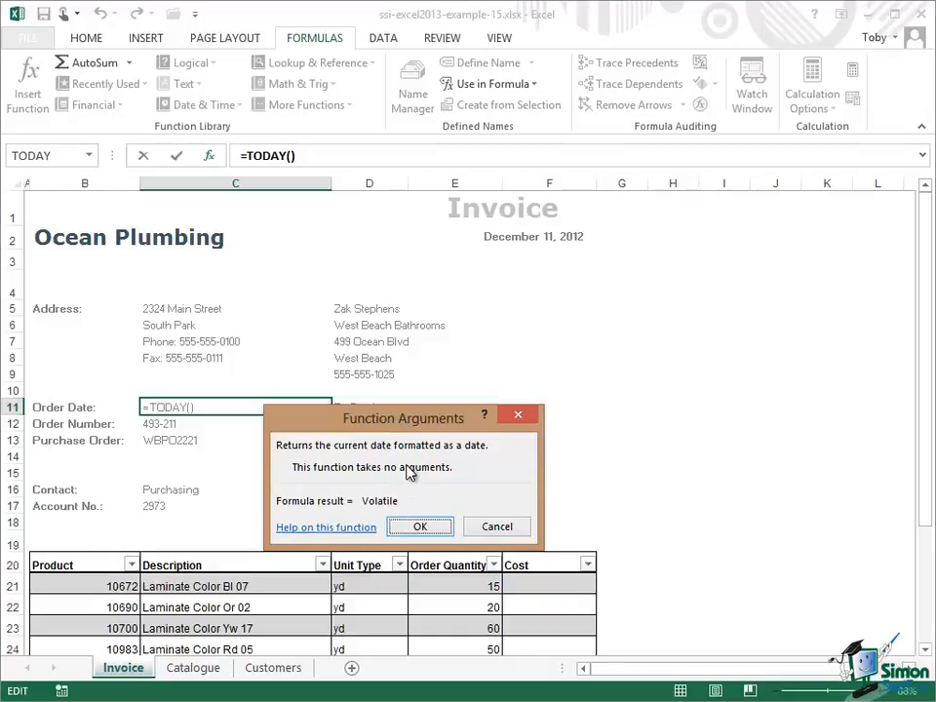
pyautogui.click(417, 527)
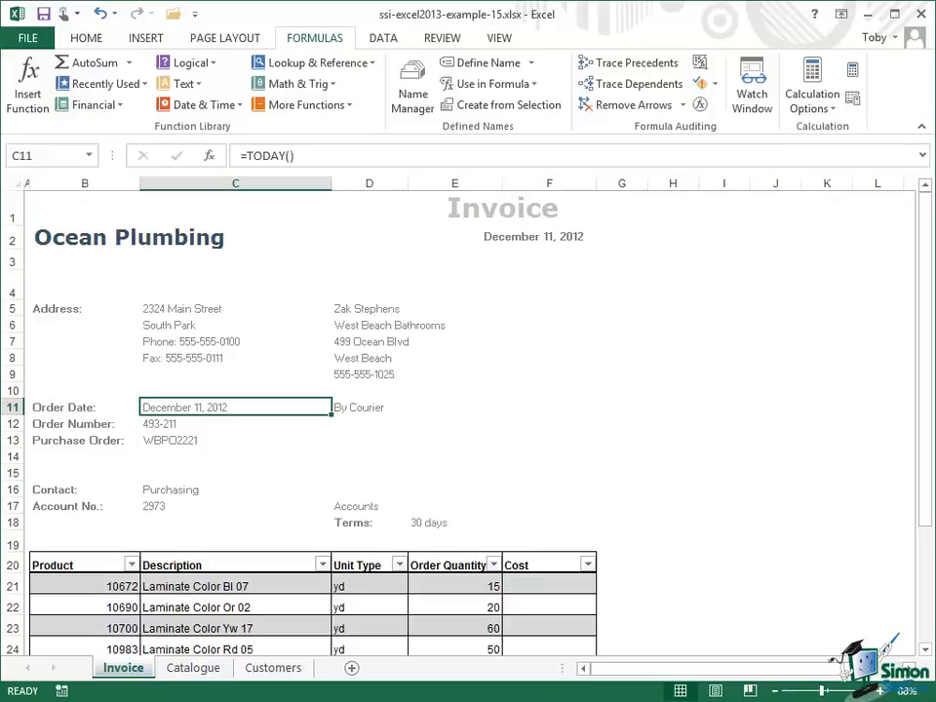
# Copy the Order Date label and its date from B11:C11 into D17:E17, above the Terms row.
pyautogui.press('Left')
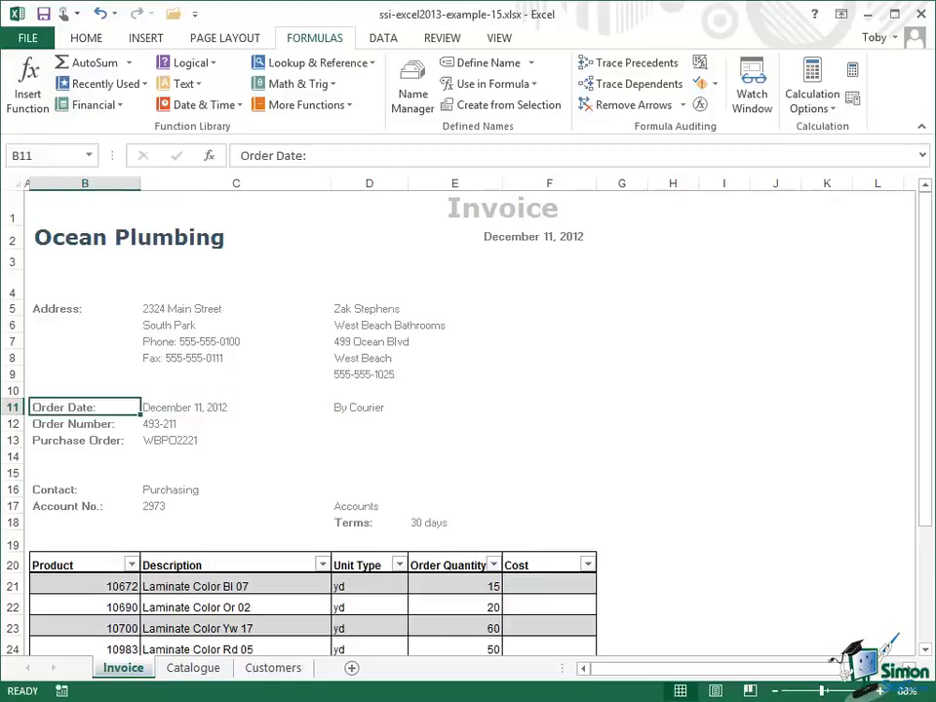
pyautogui.hotkey('shift', 'Right')
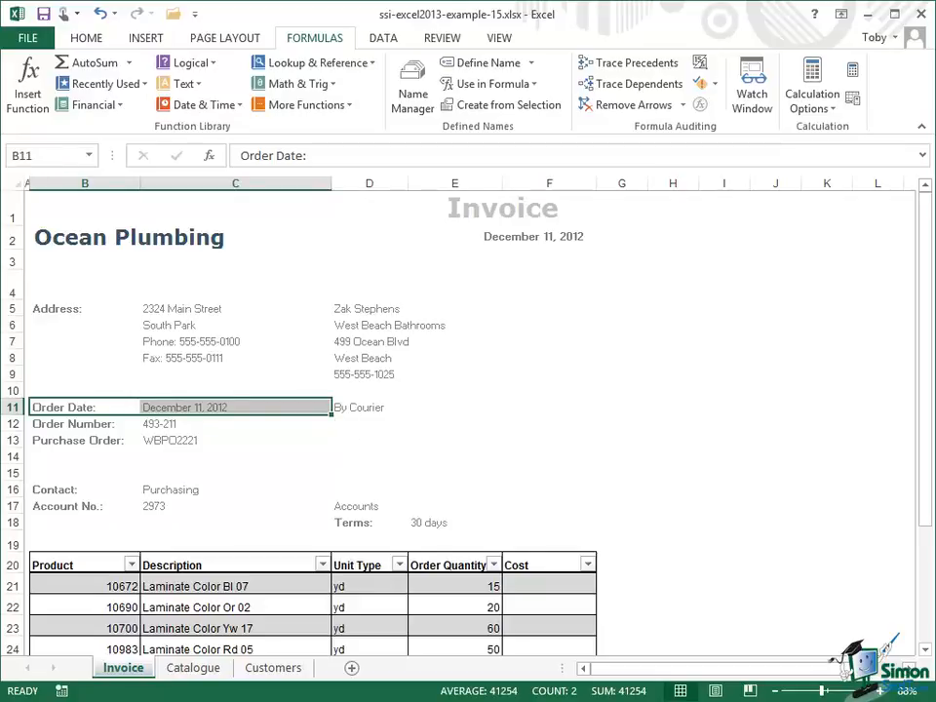
pyautogui.hotkey('ctrl', 'c')
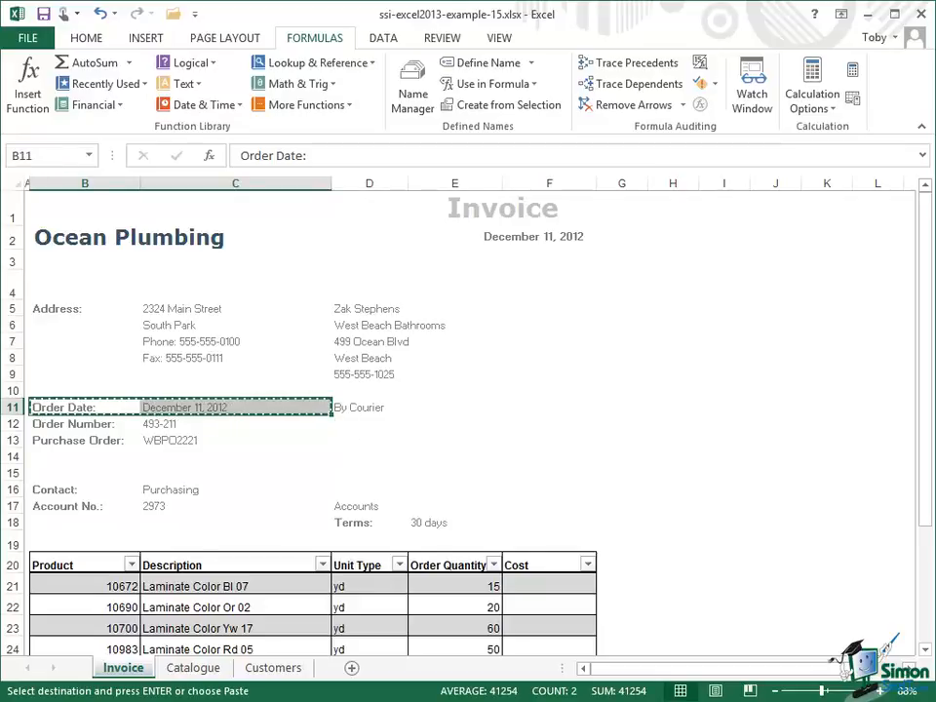
pyautogui.click(370, 506)
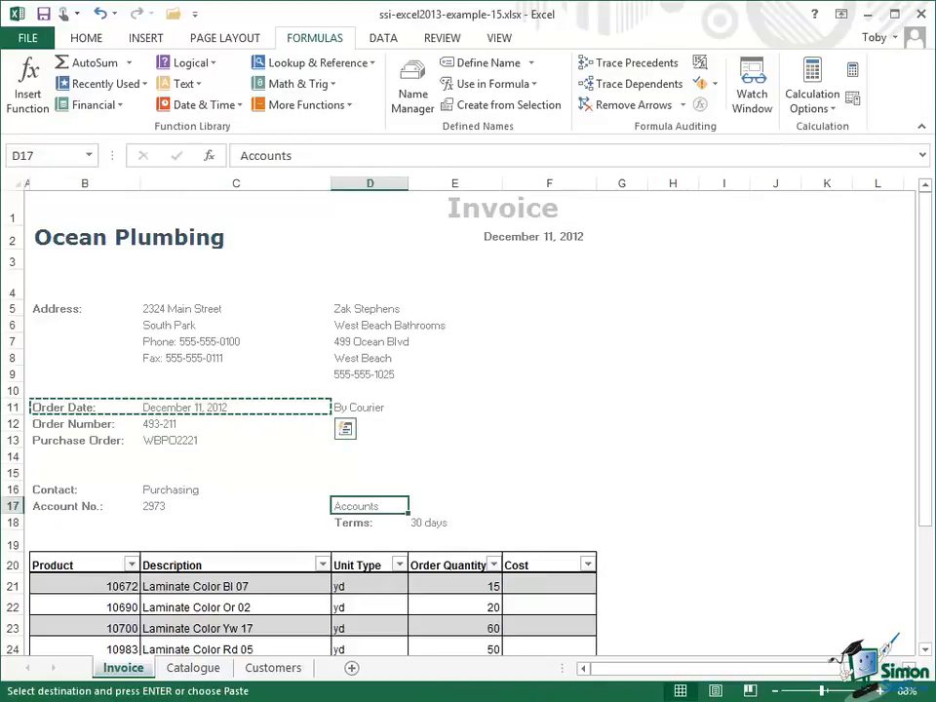
pyautogui.hotkey('shift', 'Right')
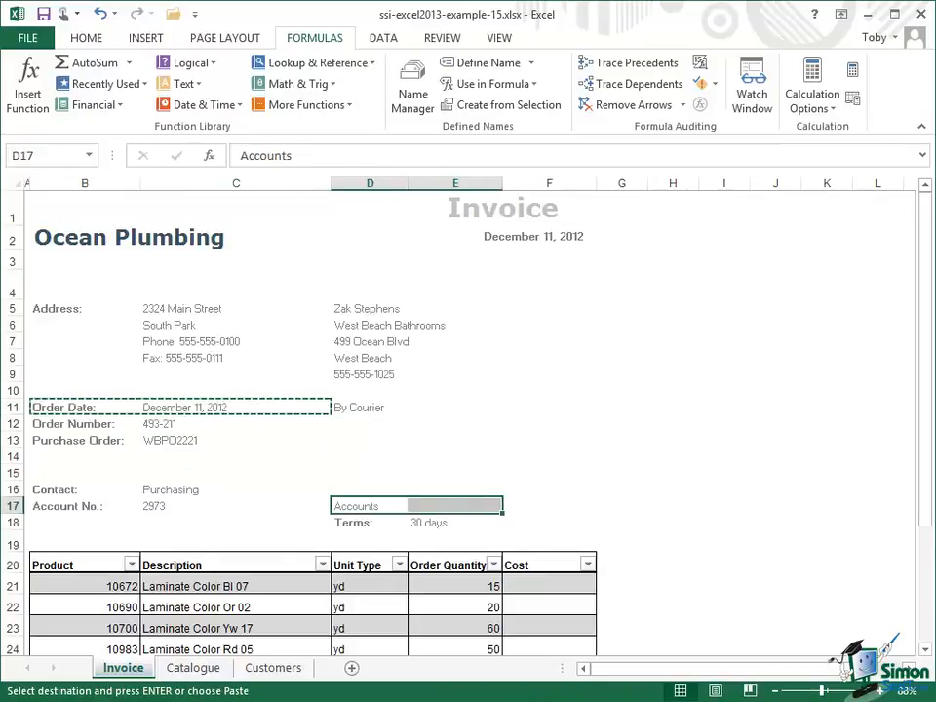
pyautogui.hotkey('ctrl', 'v')
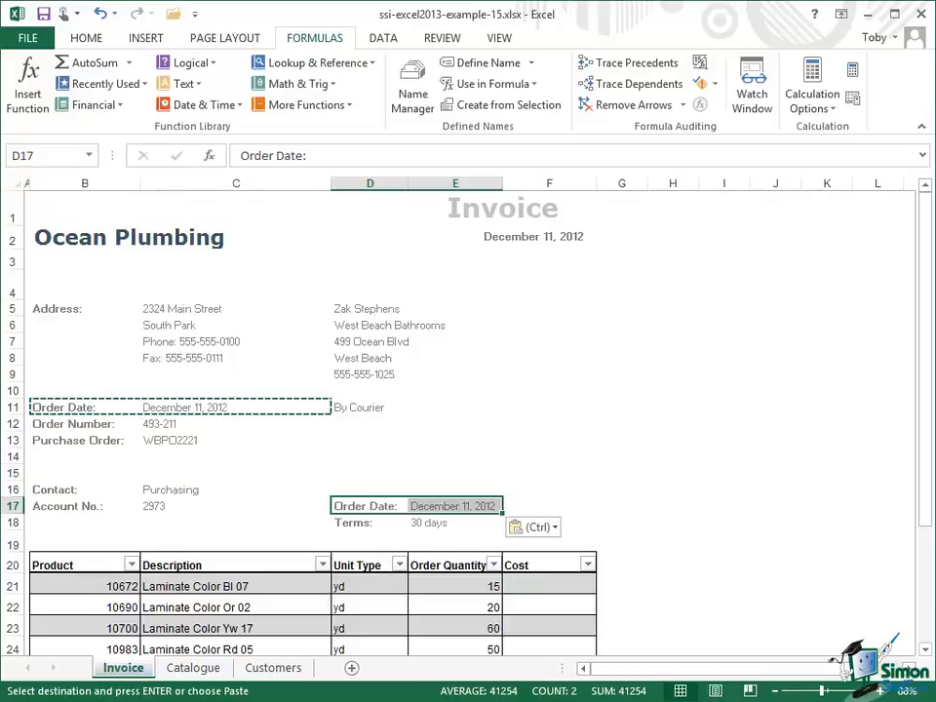
# Change the copied label in D17 to "Due Date:".
pyautogui.hotkey('shift', 'Left')
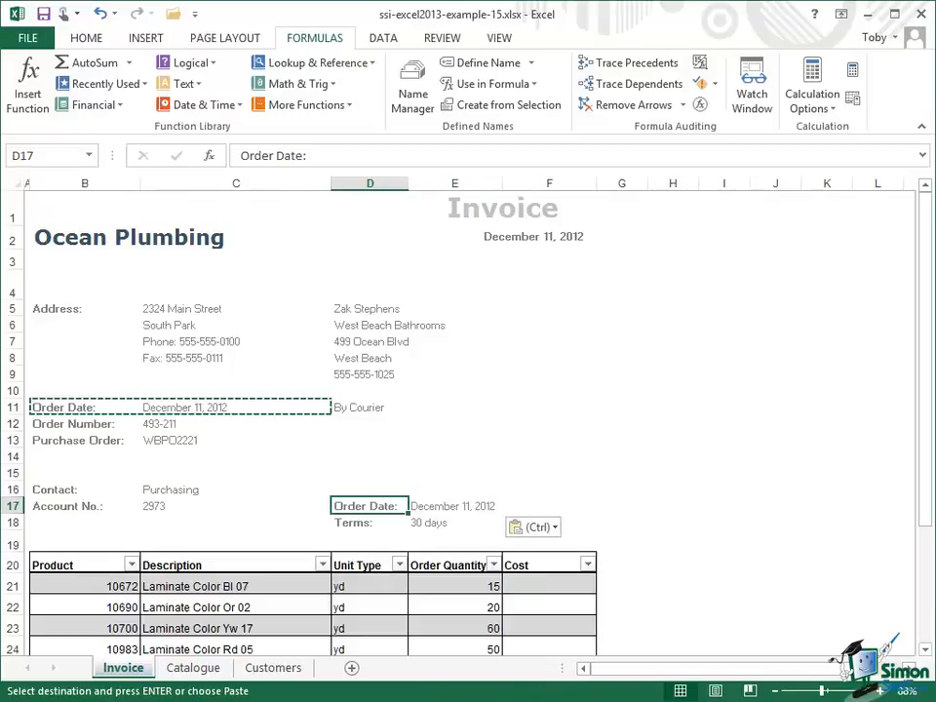
pyautogui.click(270, 155)
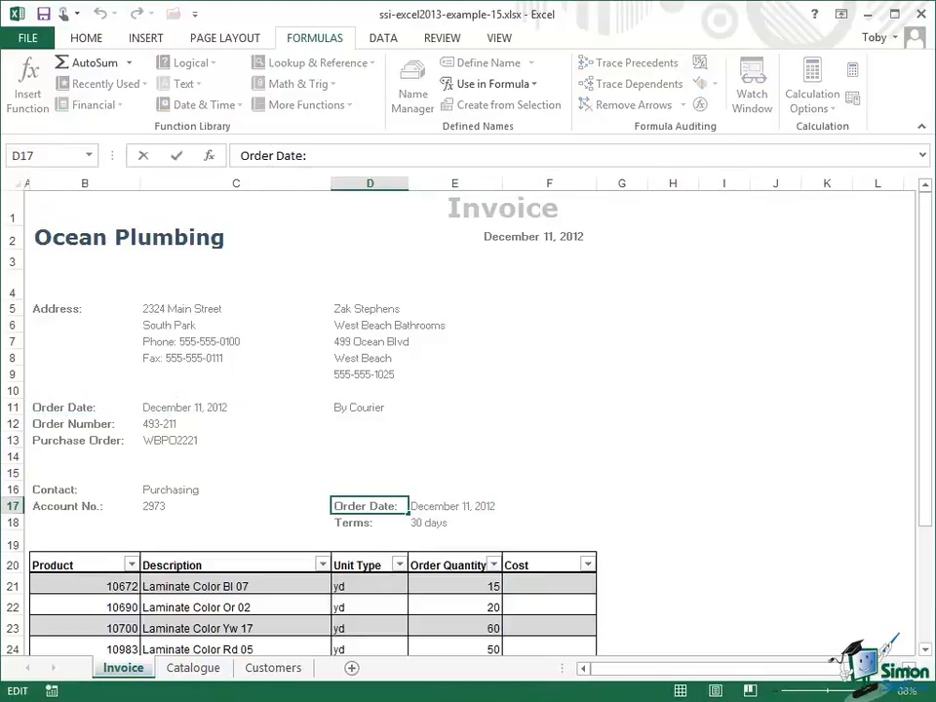
pyautogui.press('BackSpace')
pyautogui.press('BackSpace')
pyautogui.press('BackSpace')
pyautogui.press('BackSpace')
pyautogui.press('BackSpace')
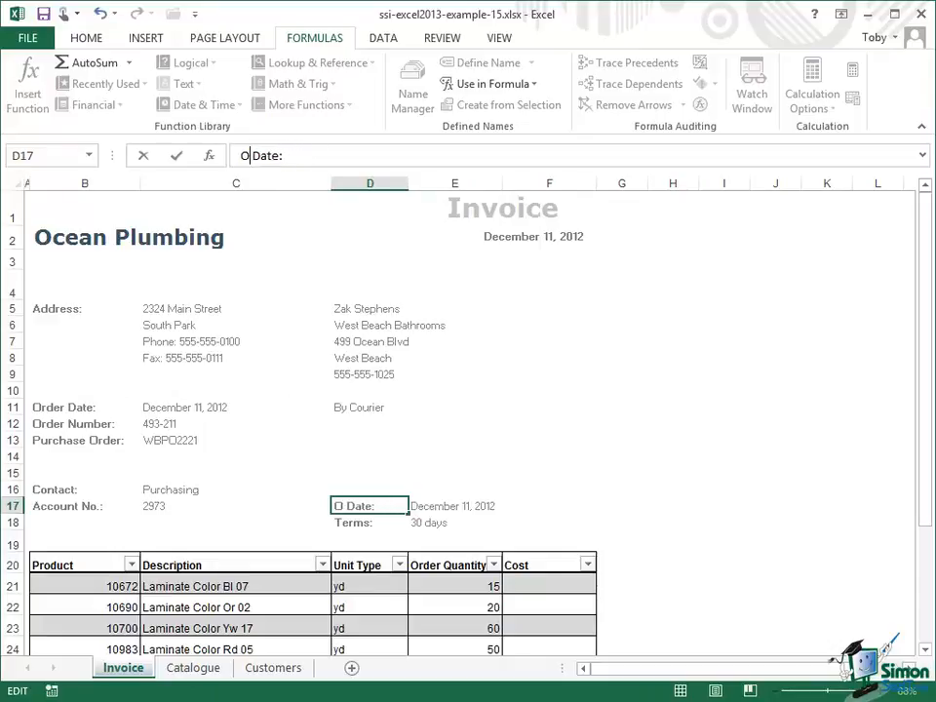
pyautogui.write('Due')
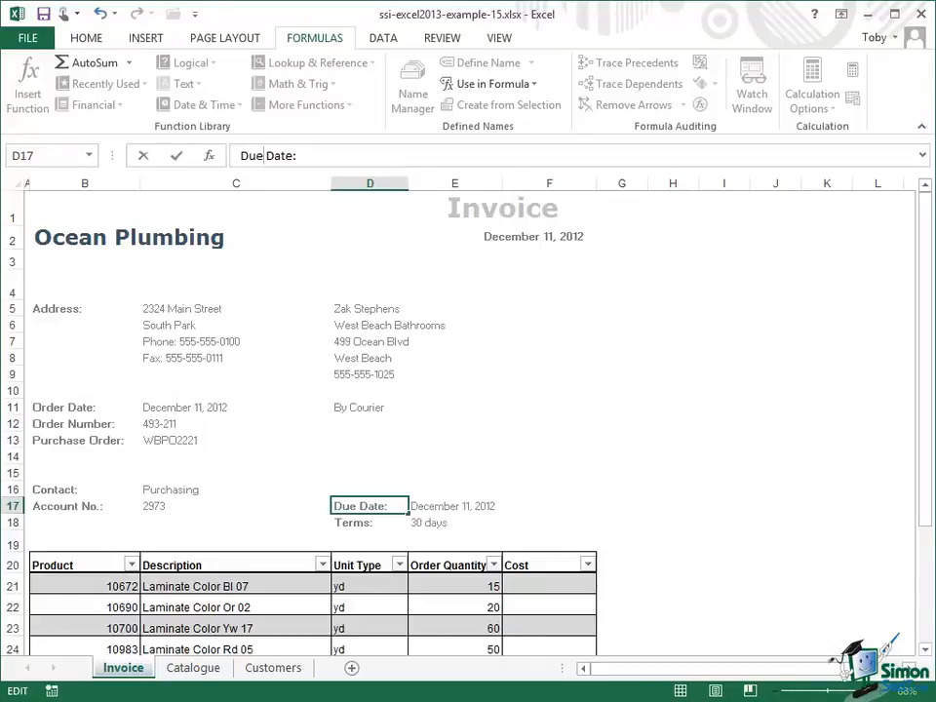
pyautogui.press('Tab')
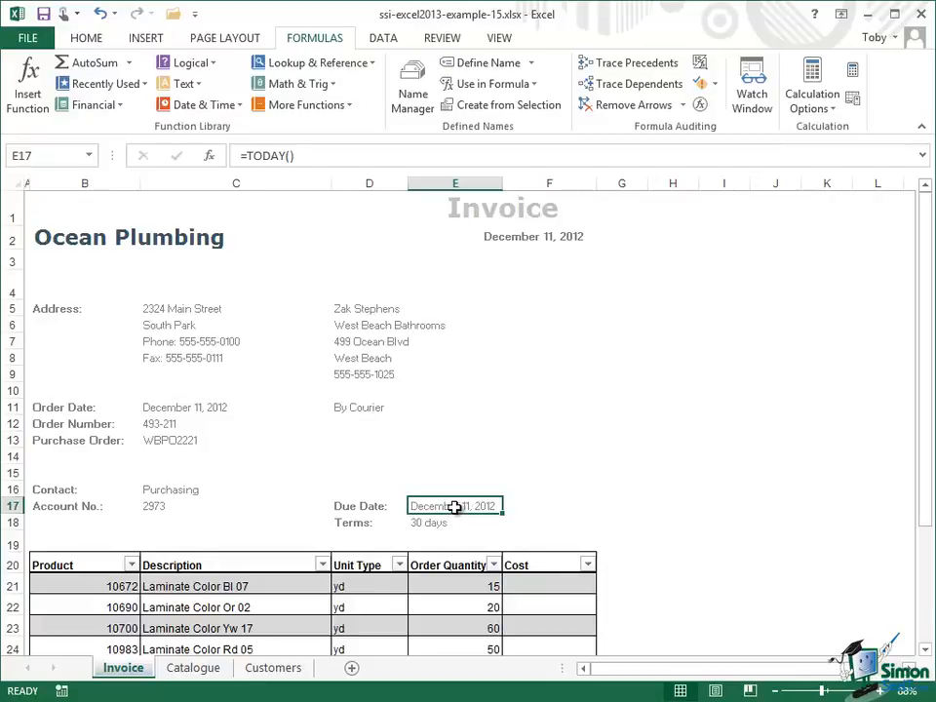
pyautogui.click(305, 155)
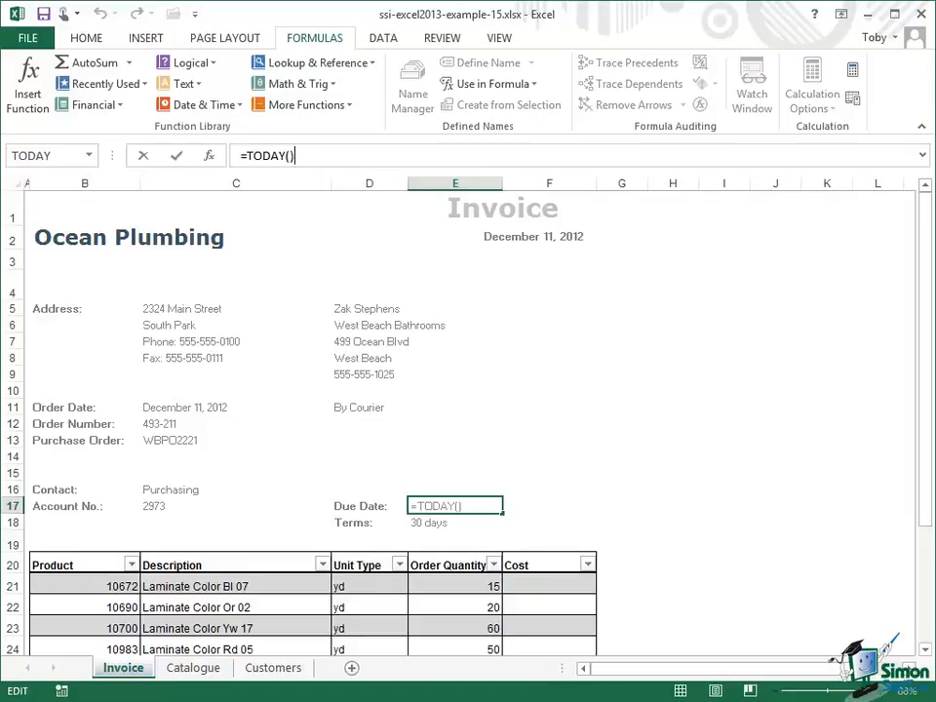
pyautogui.write('+')
pyautogui.click(143, 156)
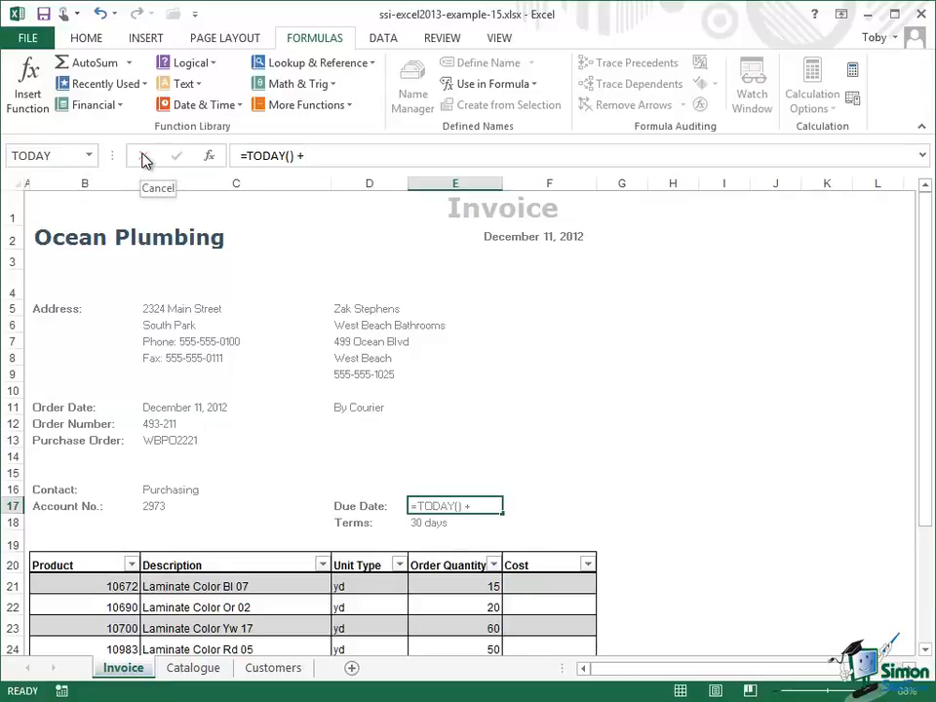
# Reuse the lookup from the Terms formula in E18 to make the Due Date formula in E17 =TODAY() + VLOOKUP($C$17,Customers!$A$2:$G$5,4).
pyautogui.click(432, 525)
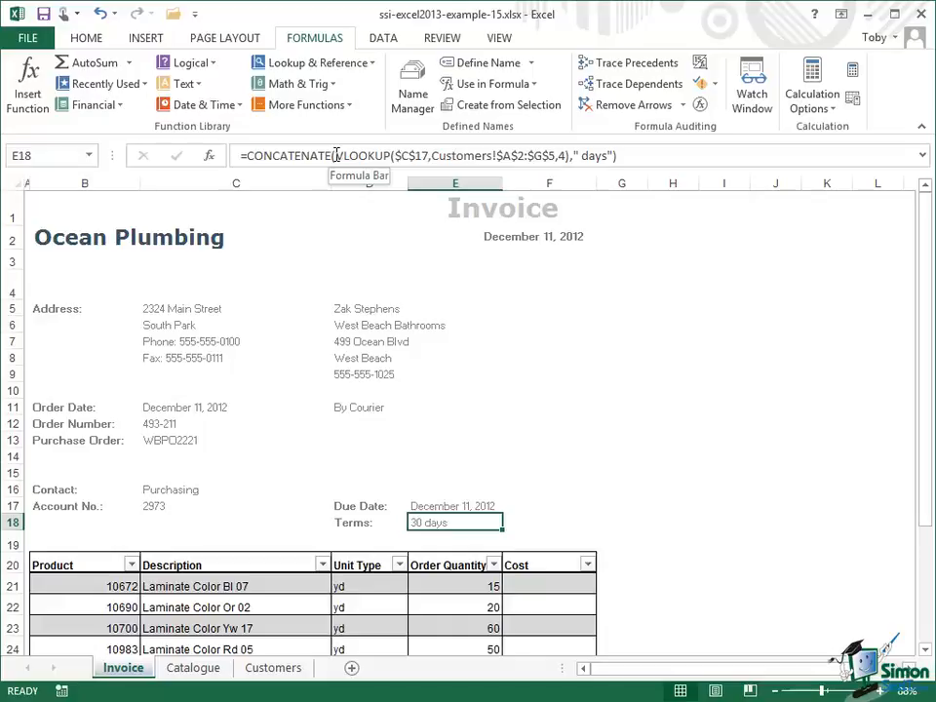
pyautogui.moveTo(337, 156); pyautogui.dragTo(572, 150)
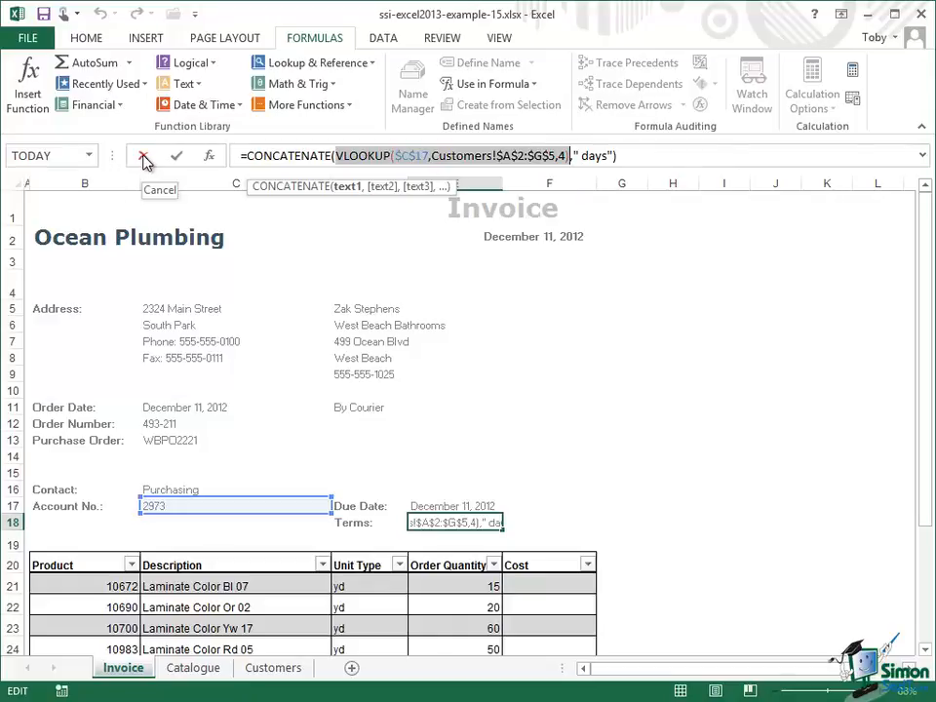
pyautogui.click(142, 158)
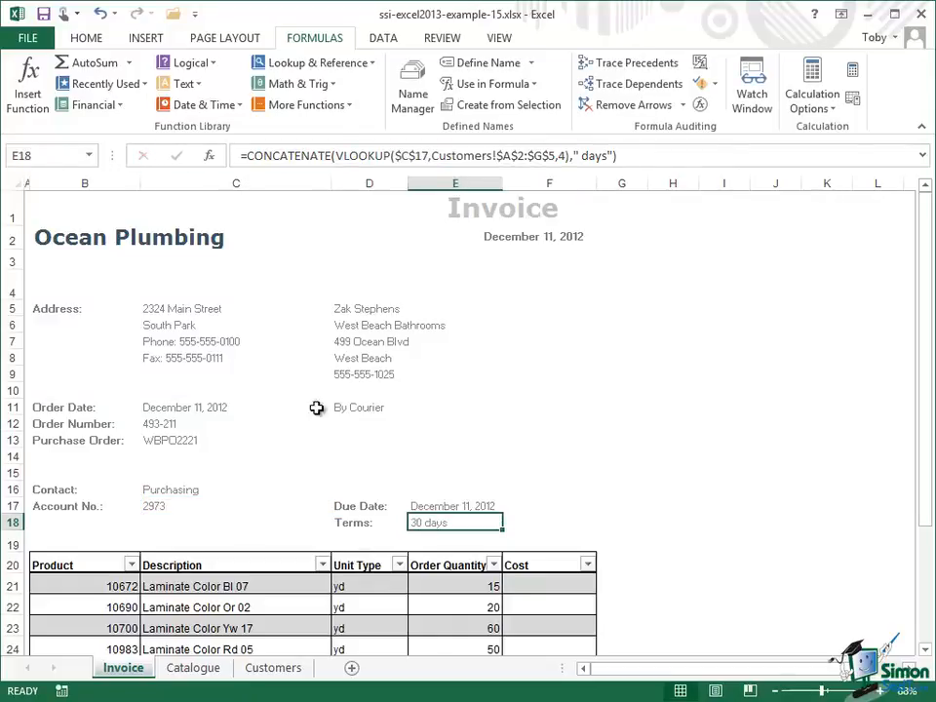
pyautogui.click(470, 507)
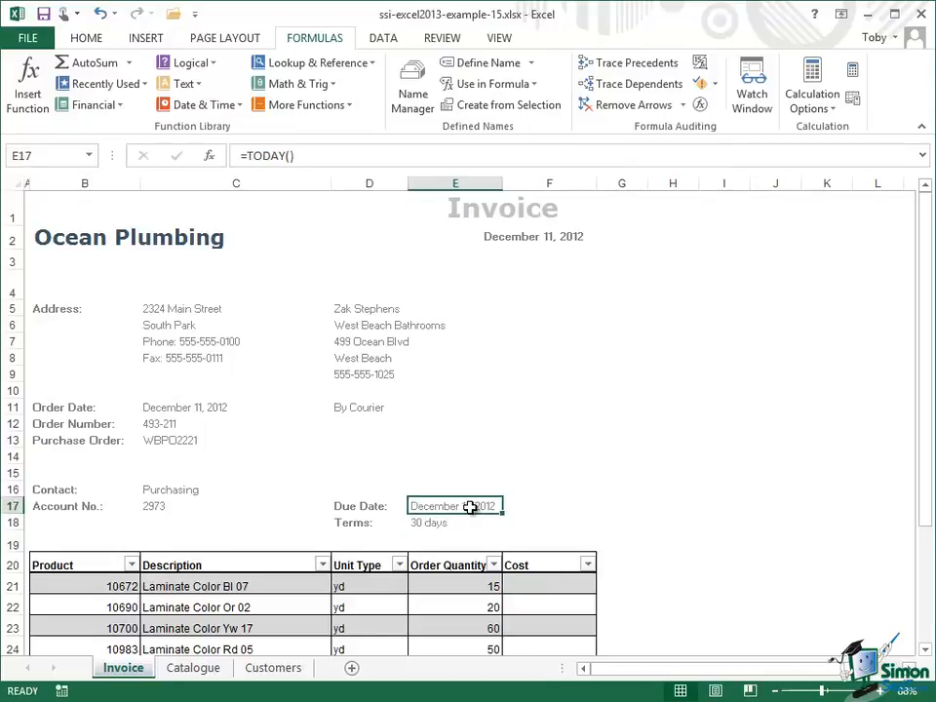
pyautogui.click(307, 157)
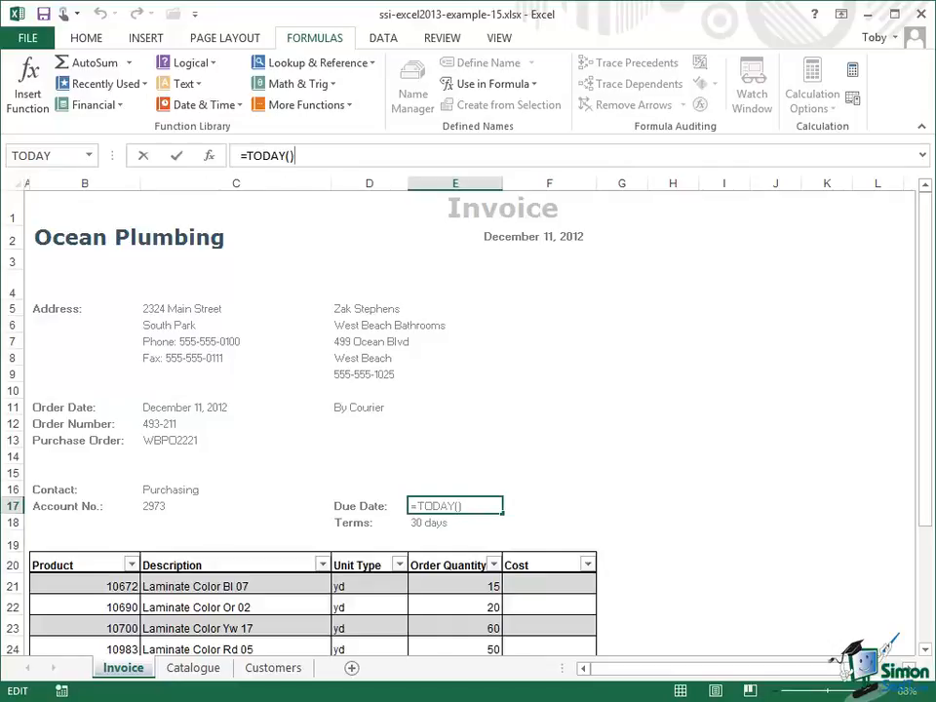
pyautogui.write('+')
pyautogui.write('VLOOKUP($C$17,Customers!$A$2:$G$5,4)')
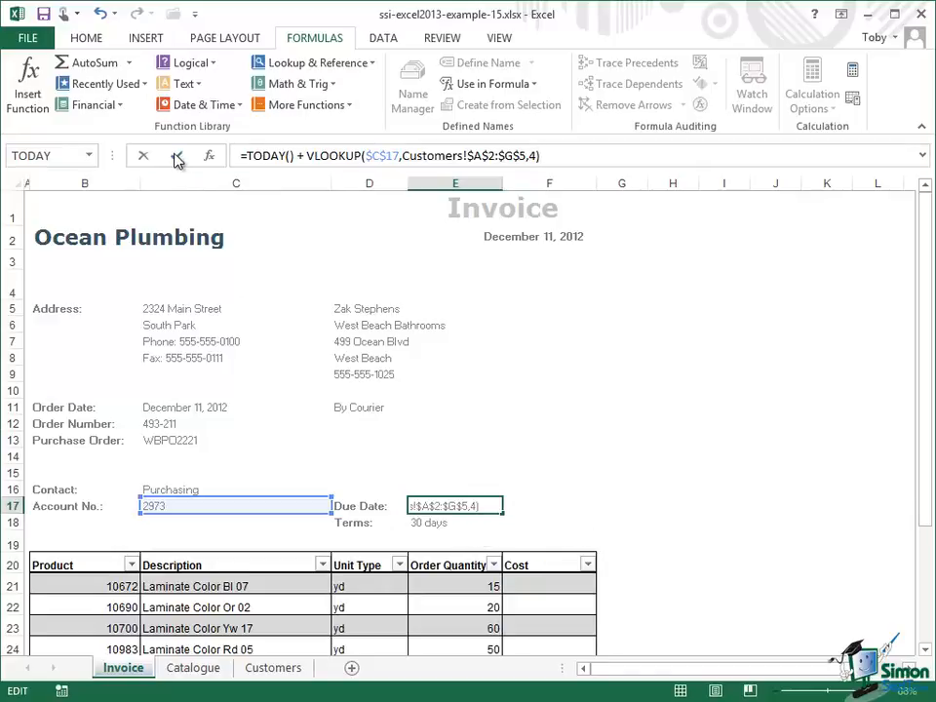
pyautogui.click(177, 156)
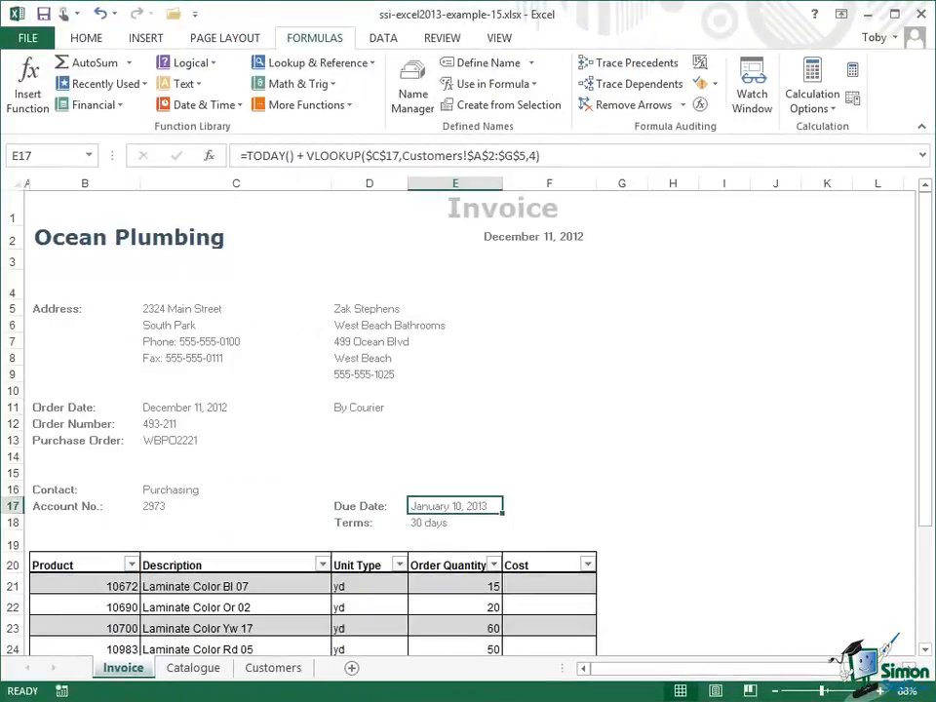
# Switch the invoice to the customer Frequent Showers by changing the account number in C17.
pyautogui.click(173, 506)
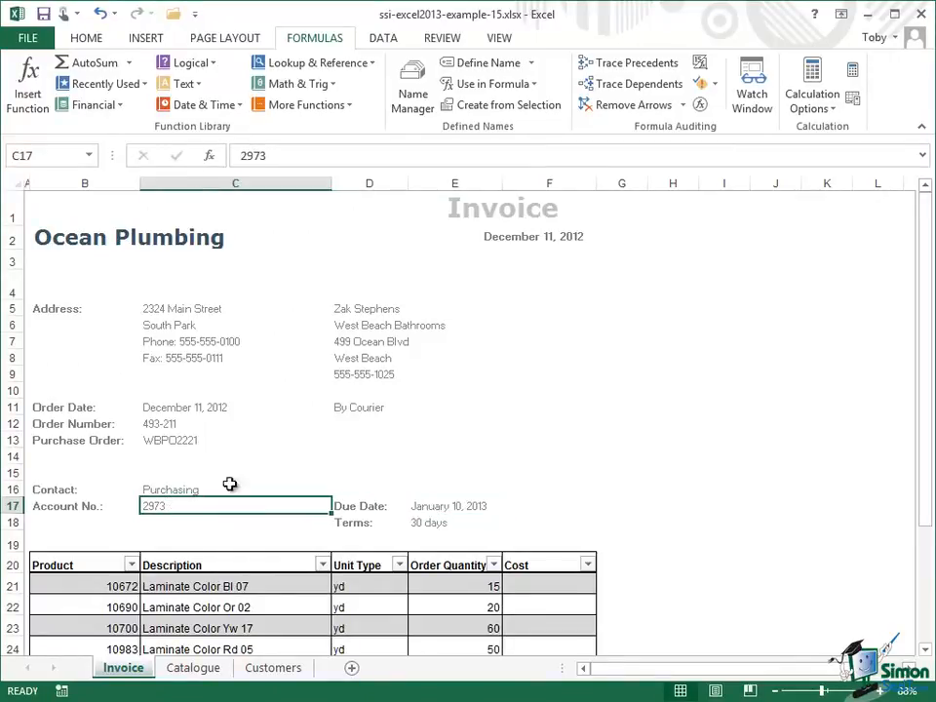
pyautogui.click(278, 156)
pyautogui.press('BackSpace')
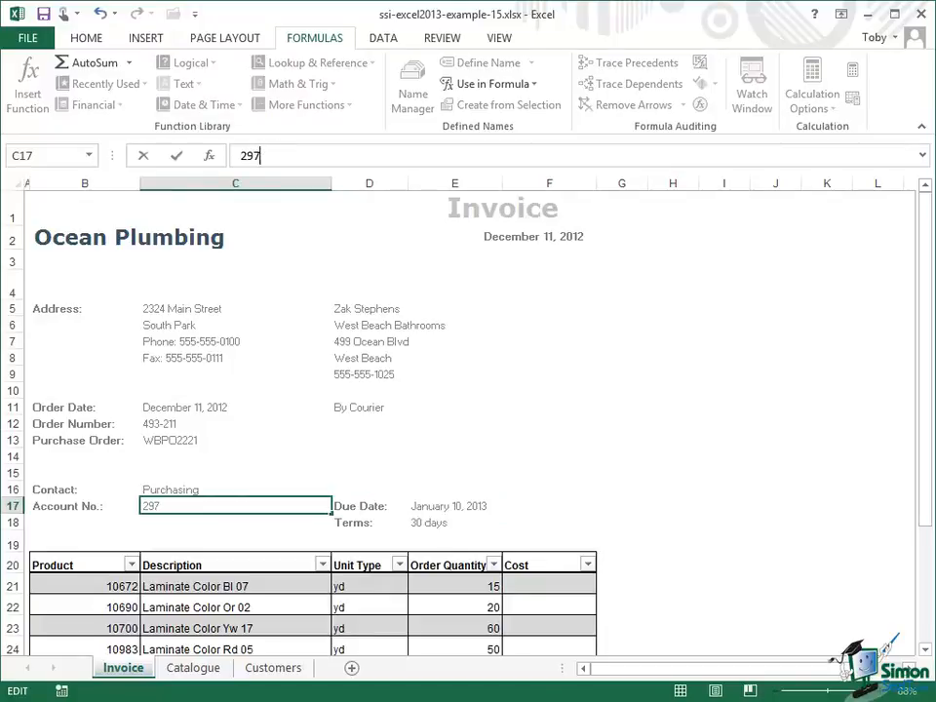
pyautogui.write('1')
pyautogui.click(176, 157)
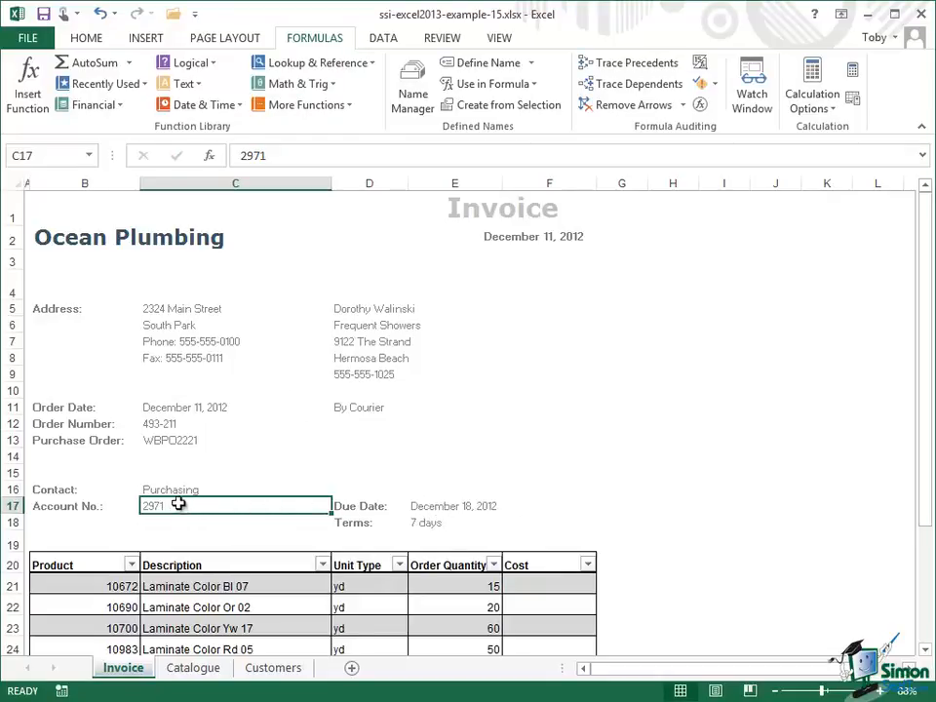
# Switch the invoice to the customer Sinking Feeling by changing the account number in C17.
pyautogui.click(271, 156)
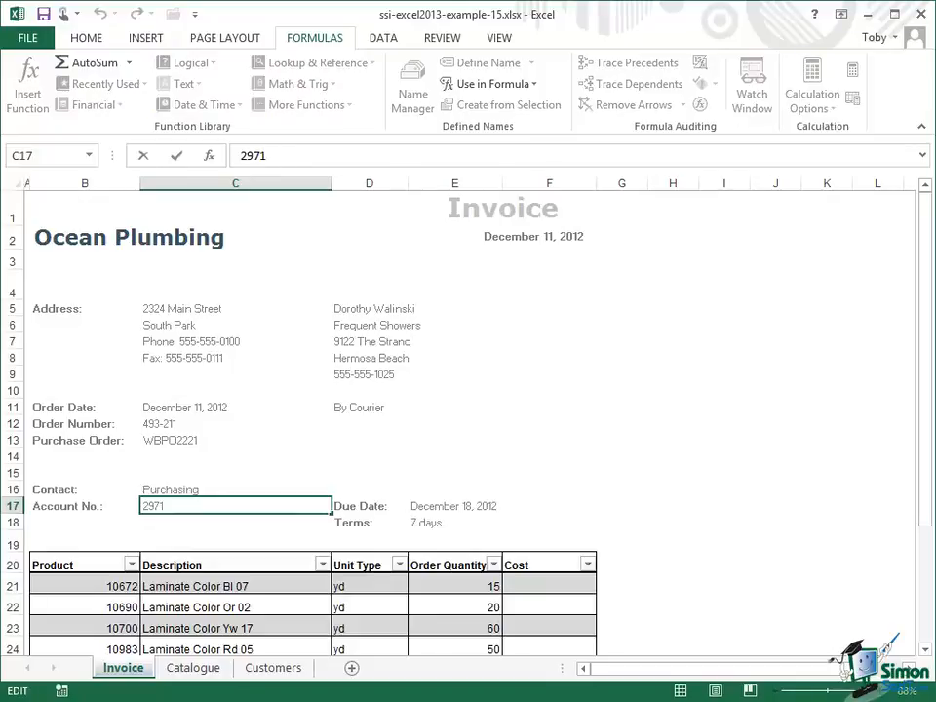
pyautogui.press('BackSpace')
pyautogui.write('4')
pyautogui.click(176, 157)
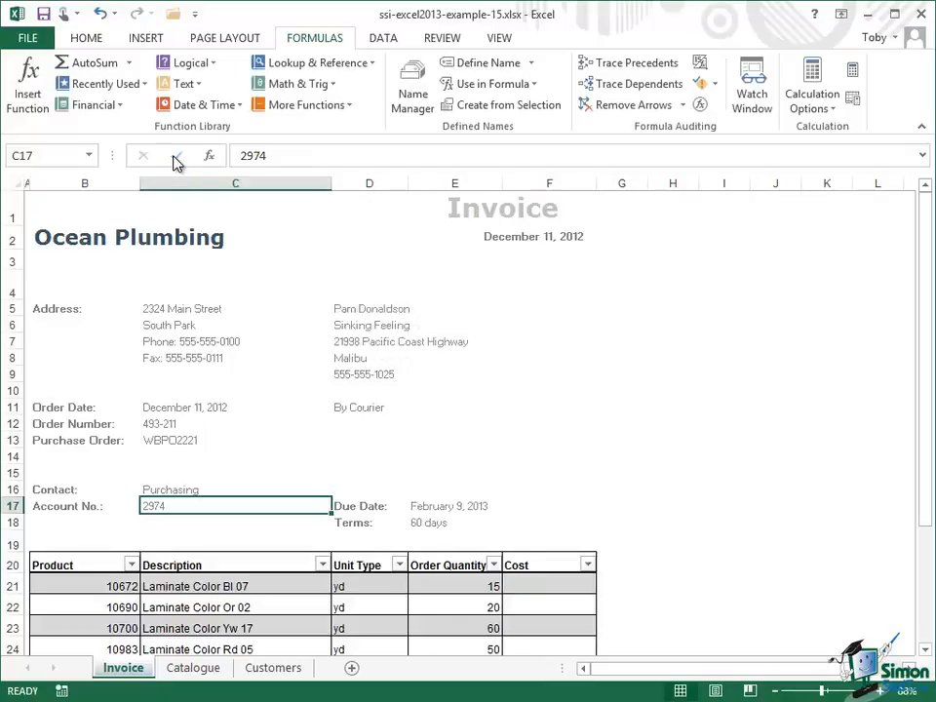